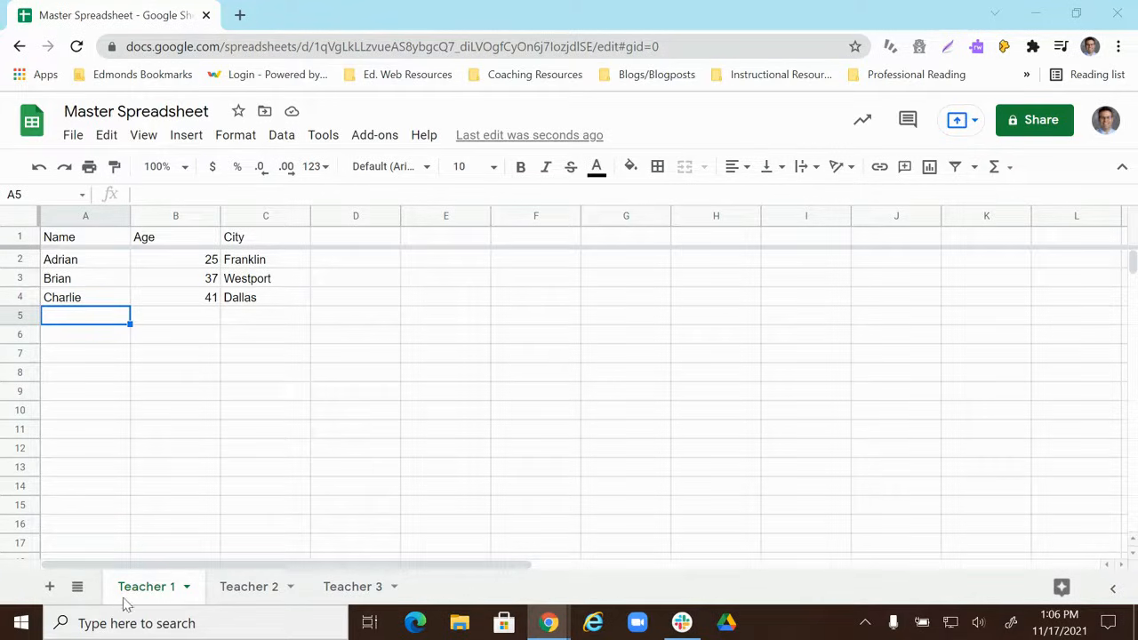
Look through the Teacher 1, Teacher 2 and Teacher 3 sheets of the Master Spreadsheet to compare their data
click(269, 594)
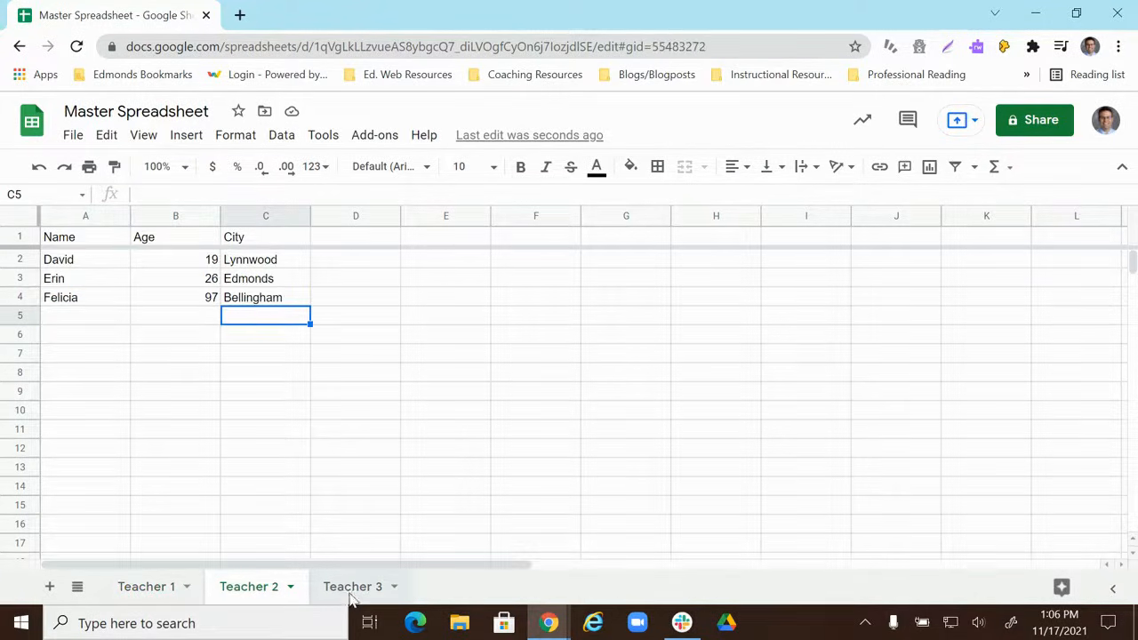
click(348, 594)
click(248, 597)
click(141, 585)
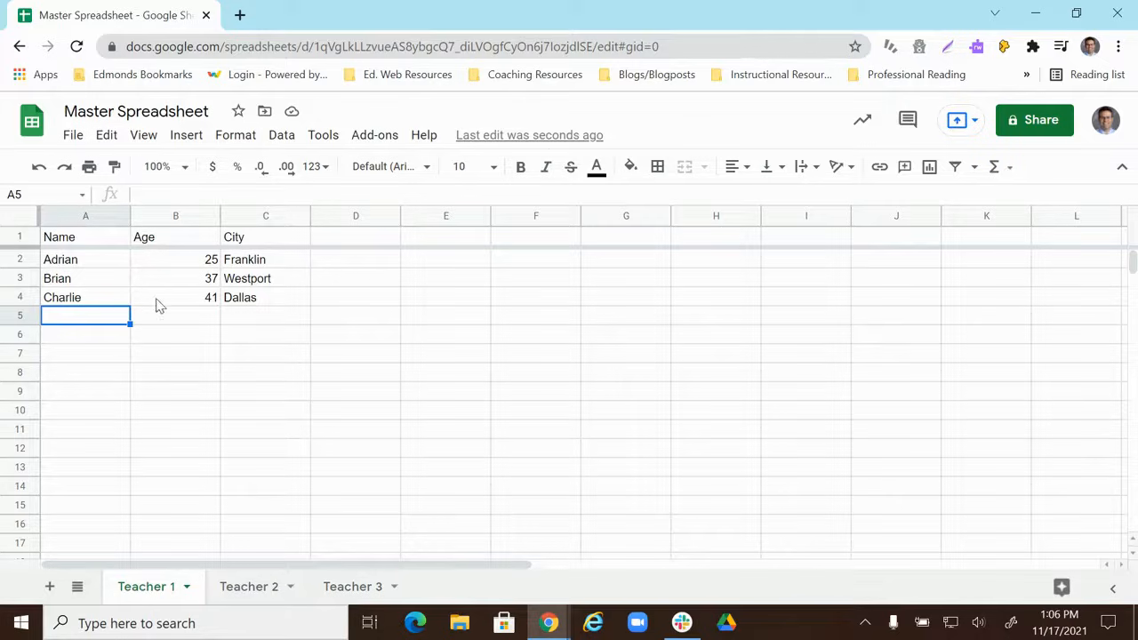
click(252, 590)
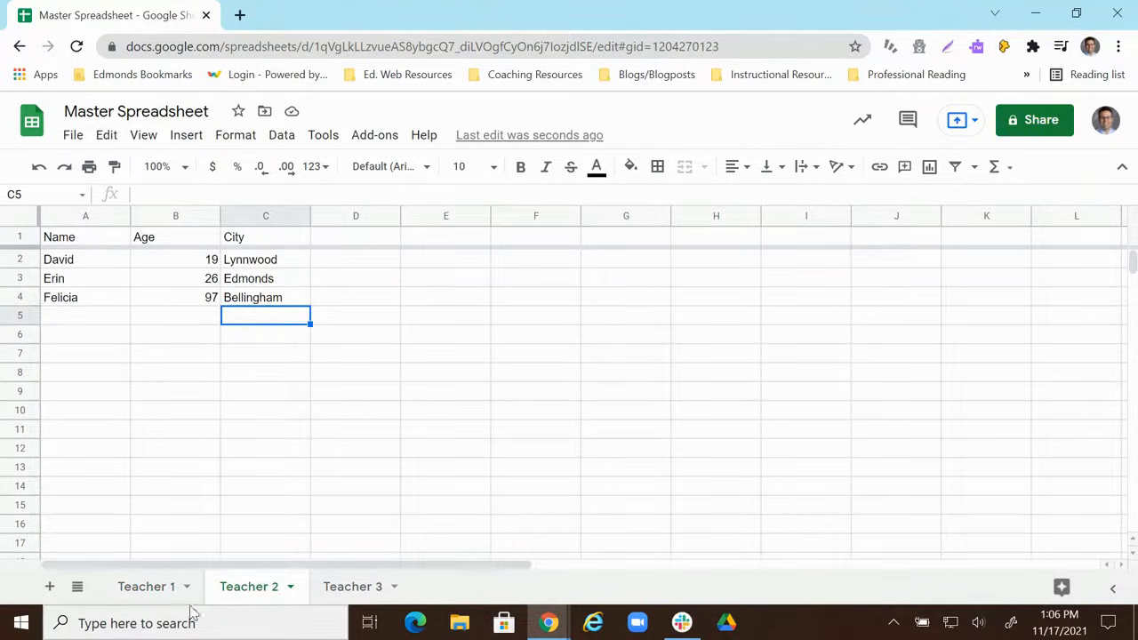
click(137, 590)
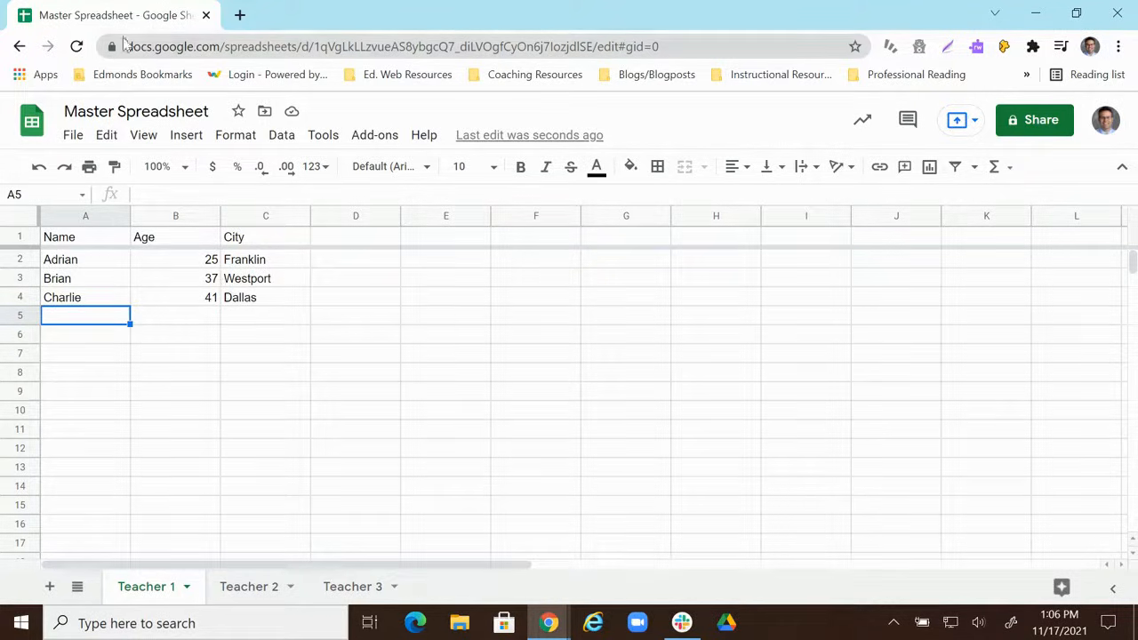
Bring the Teacher 1 Shared Spreadsheet into the same browser window as the Master Spreadsheet and switch to it
drag(2, 129, 594, 21)
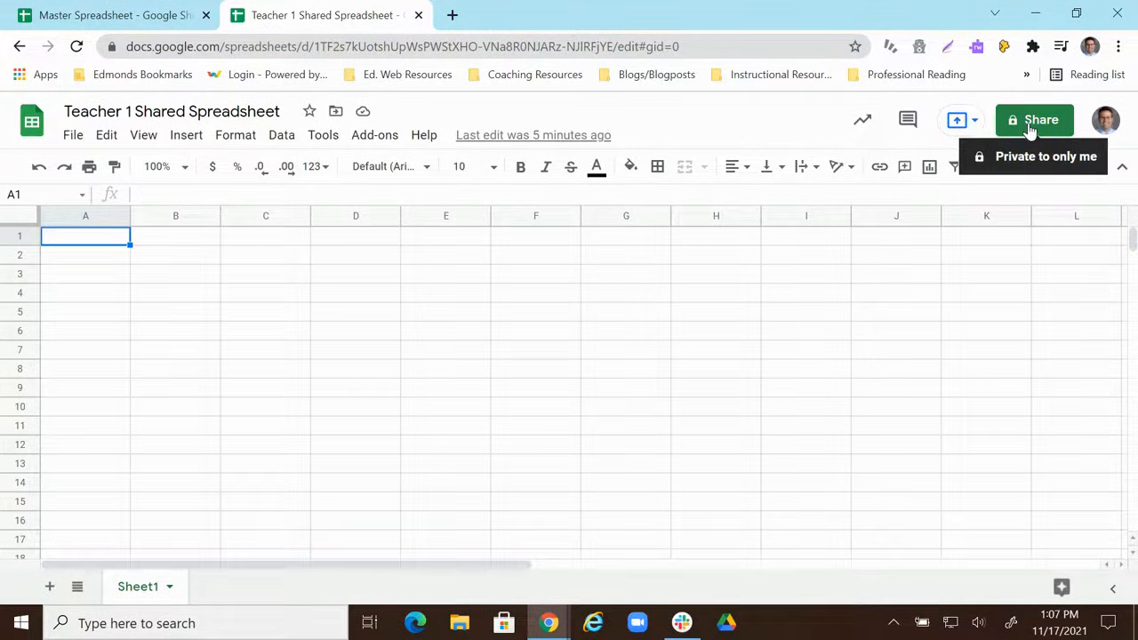
click(67, 13)
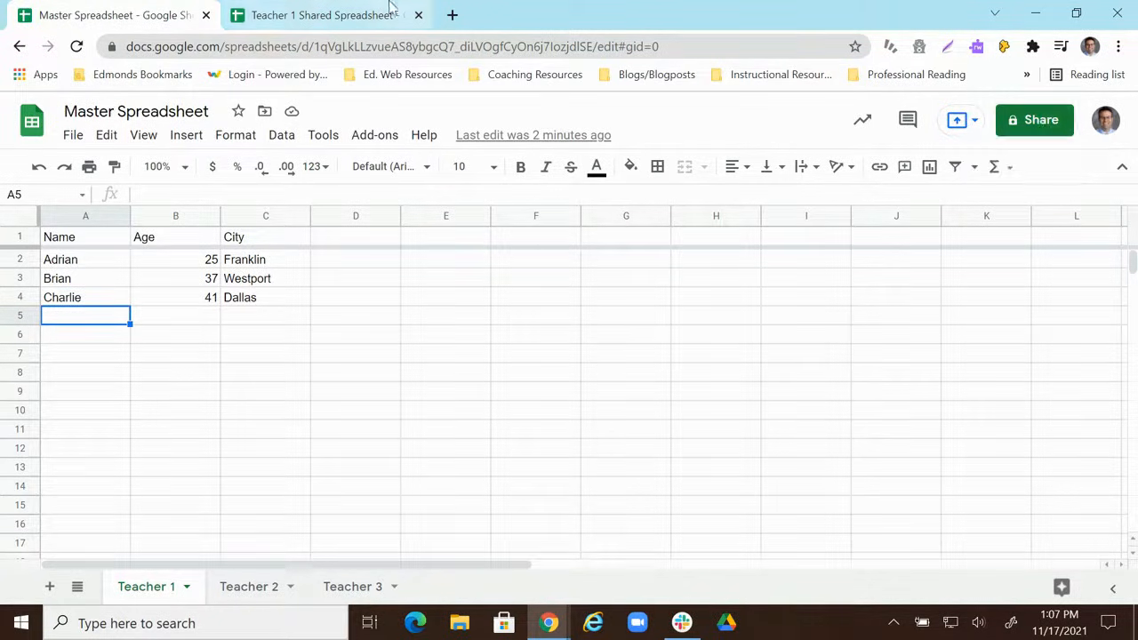
click(353, 16)
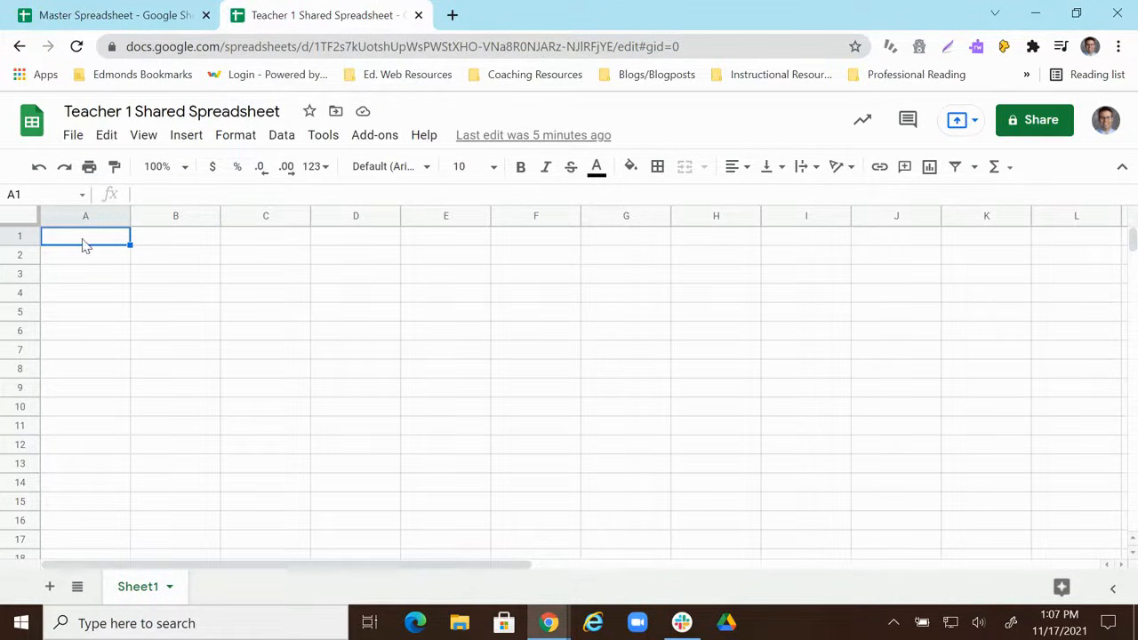
Start an IMPORTRANGE formula in cell A1 of the Teacher 1 Shared Spreadsheet, with an opening quotation mark for the source URL
click(165, 195)
text(=)
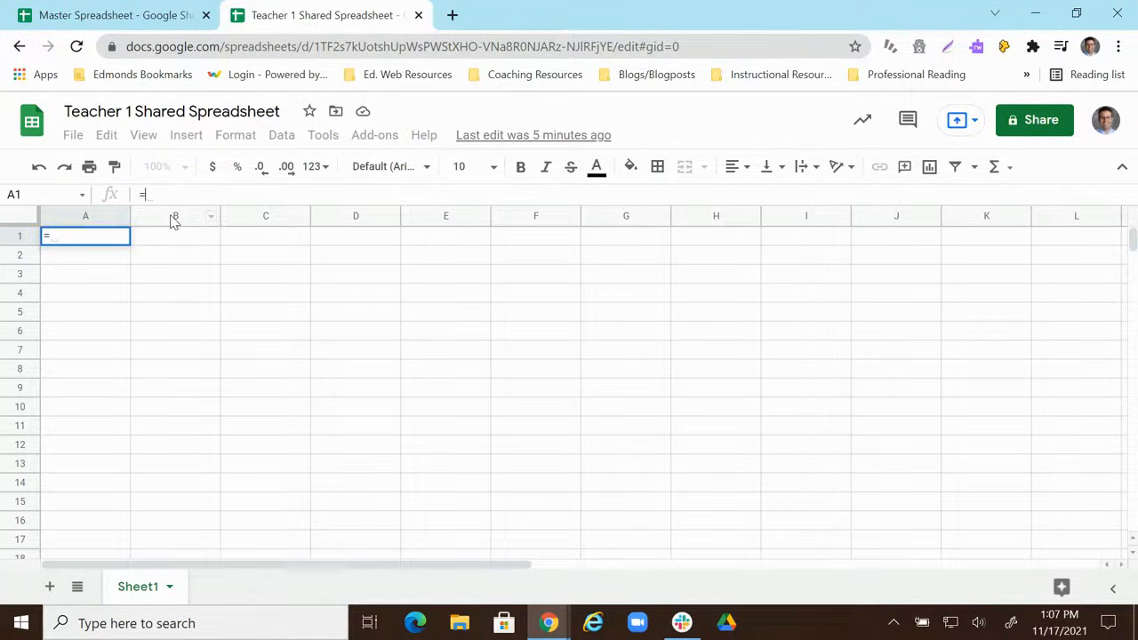
text(importrang)
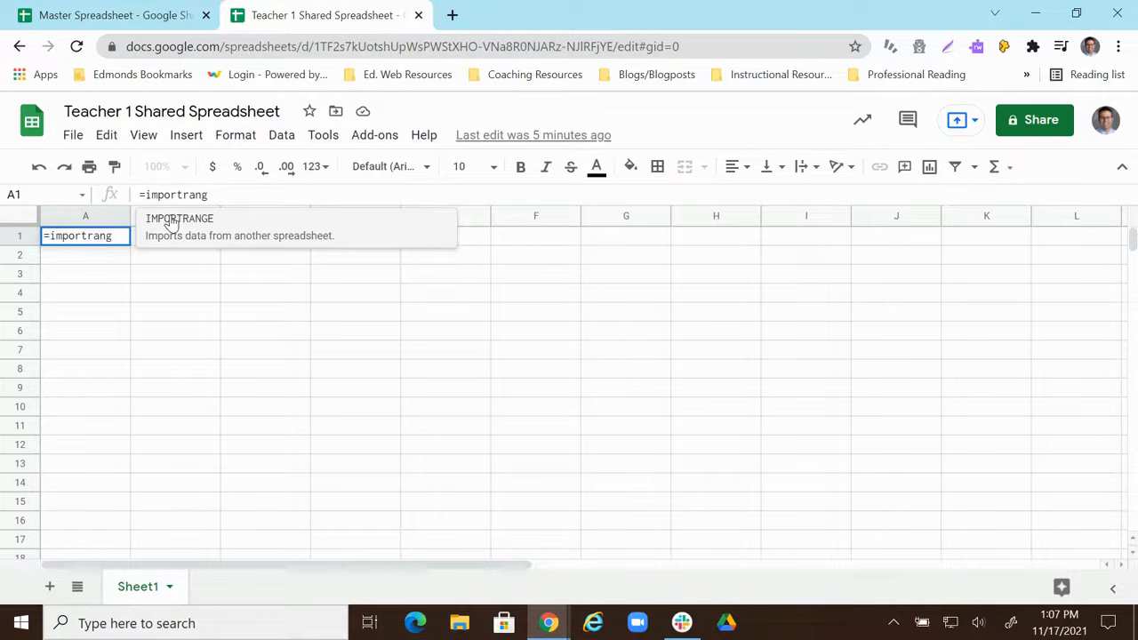
click(176, 230)
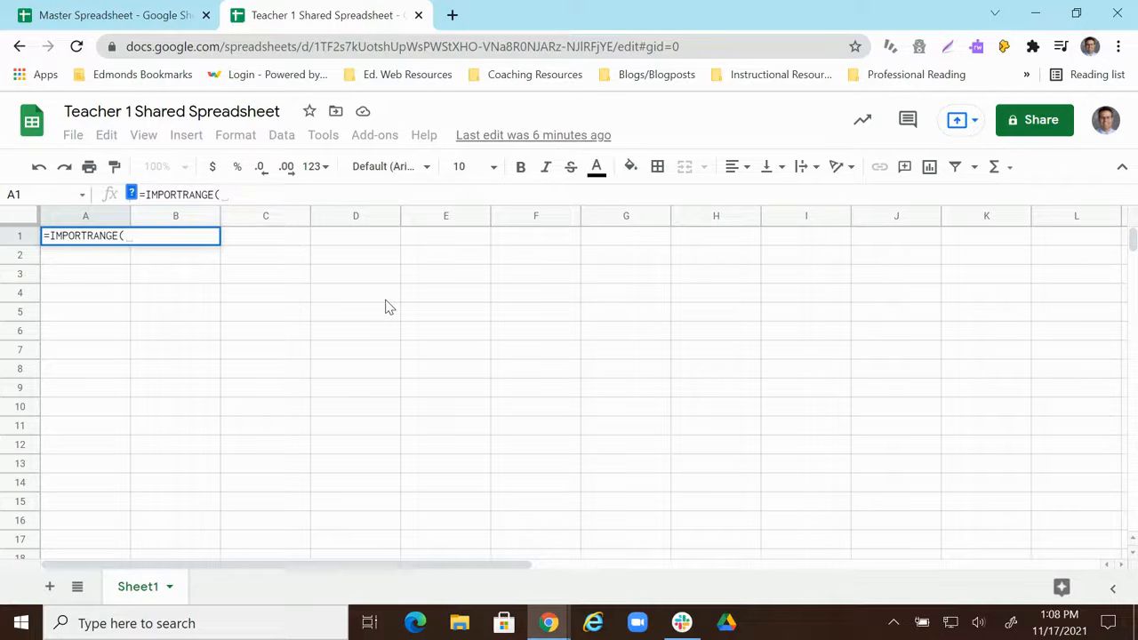
text(")
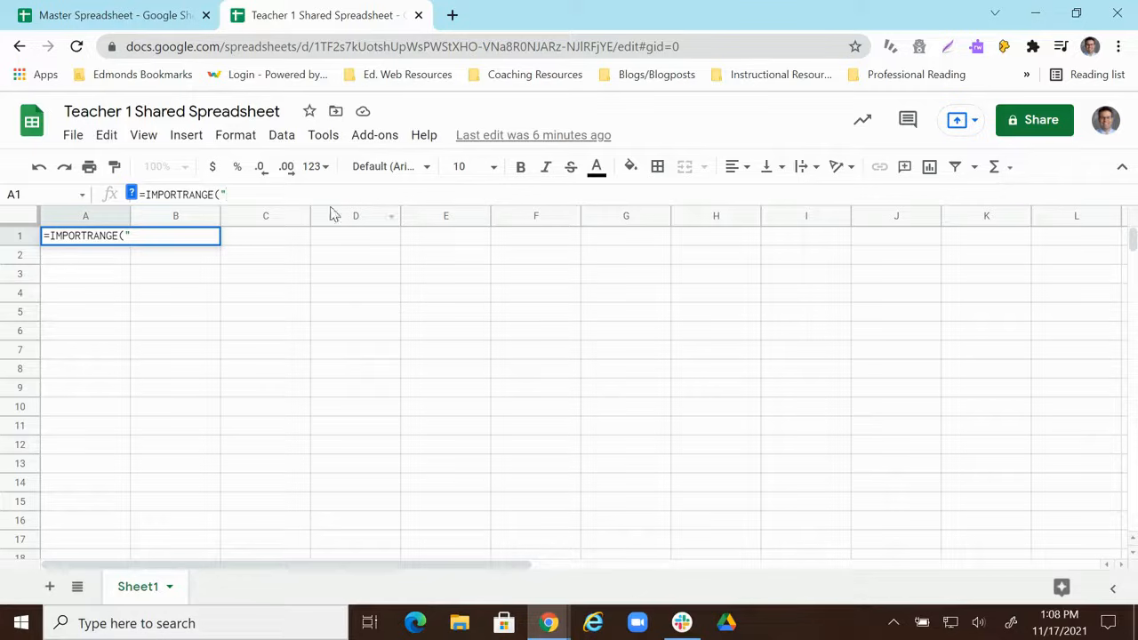
Copy the Master Spreadsheet's URL into the IMPORTRANGE formula as its first argument, ending it with a closing quotation mark and comma
click(142, 18)
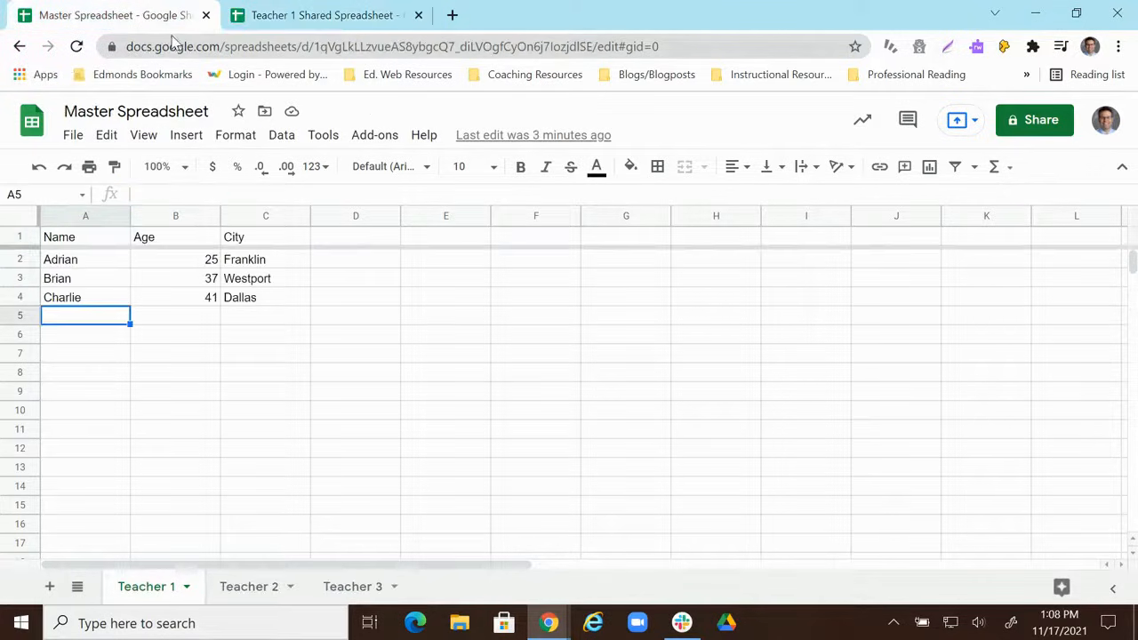
click(276, 46)
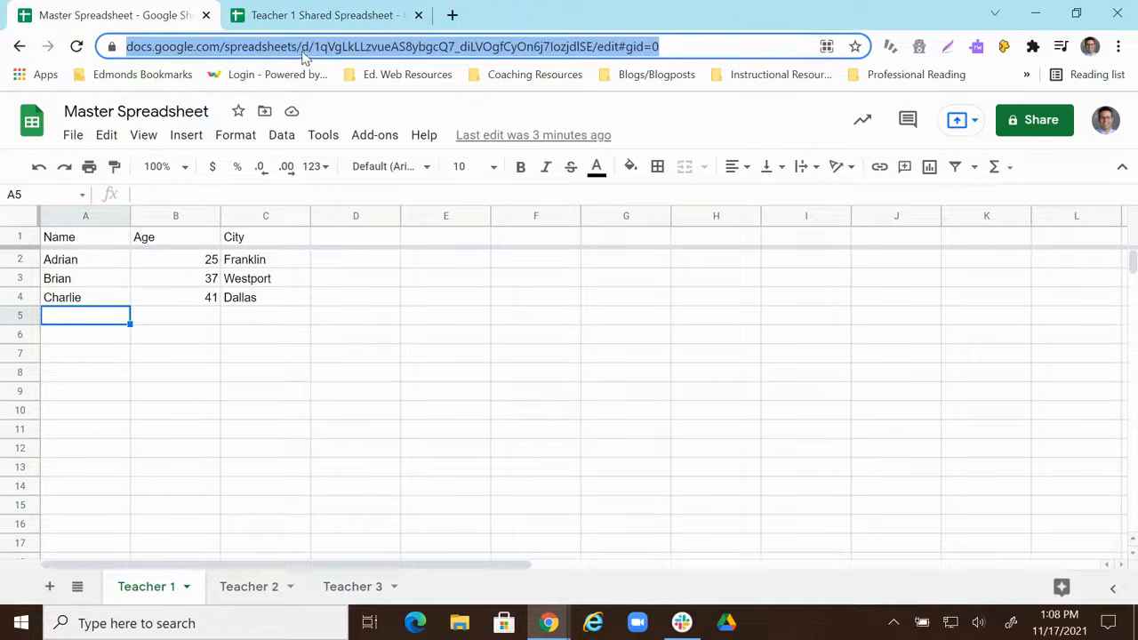
right_click(296, 50)
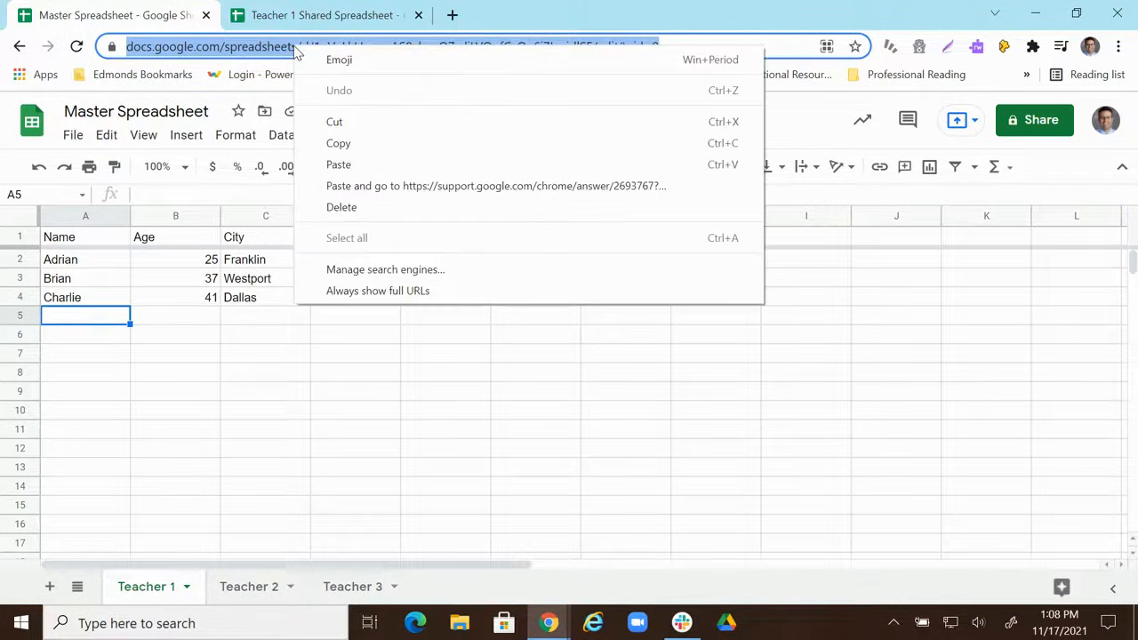
click(343, 143)
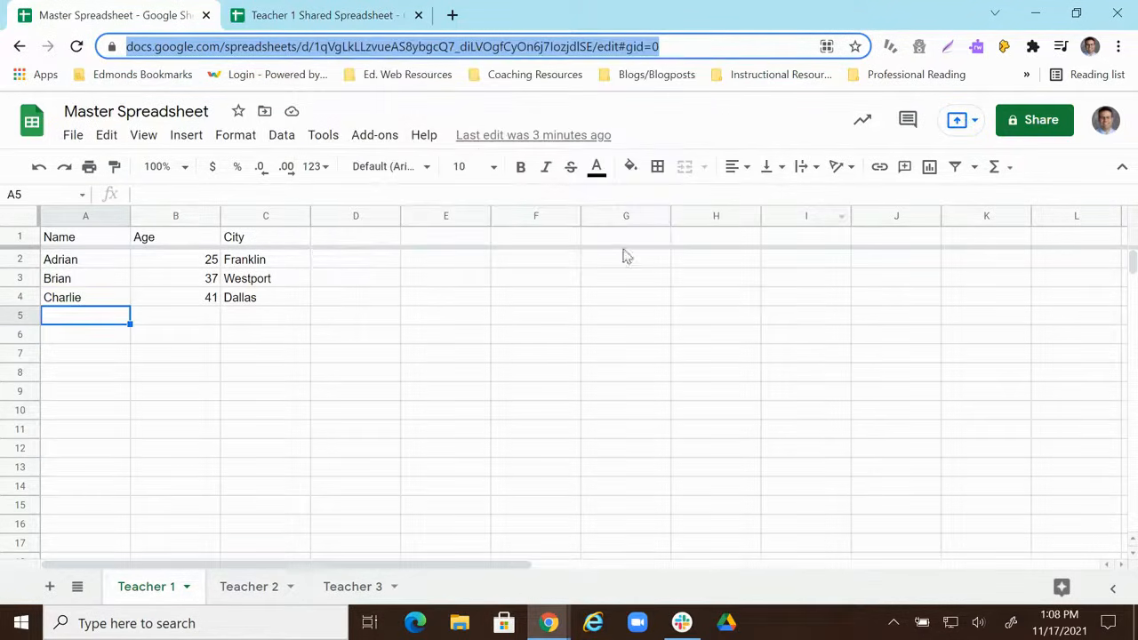
click(303, 16)
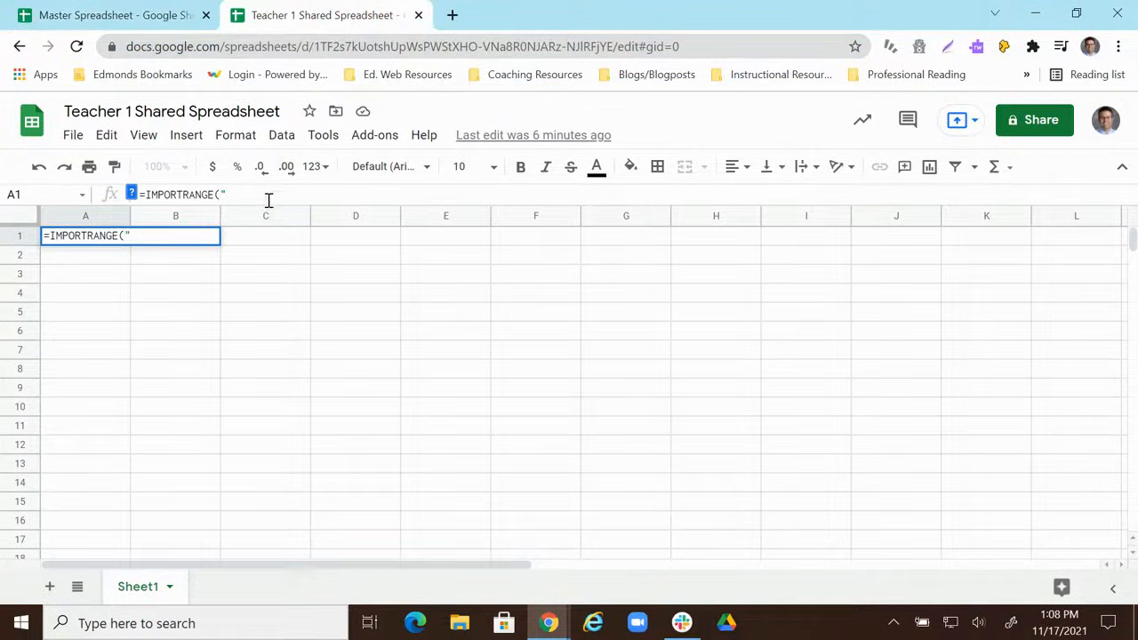
right_click(236, 193)
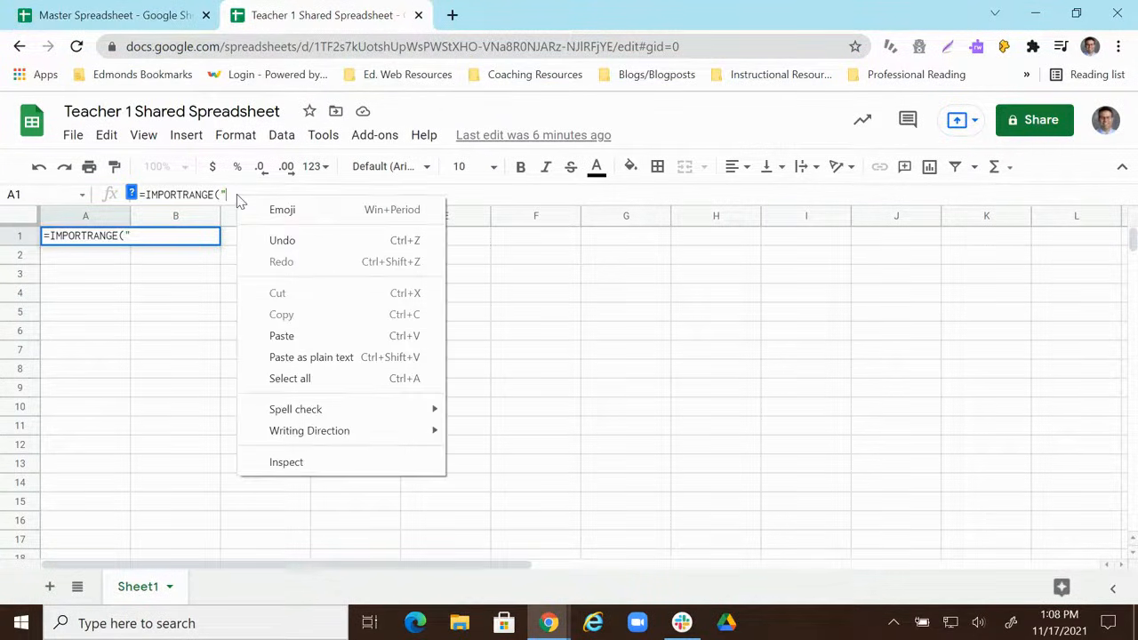
click(303, 338)
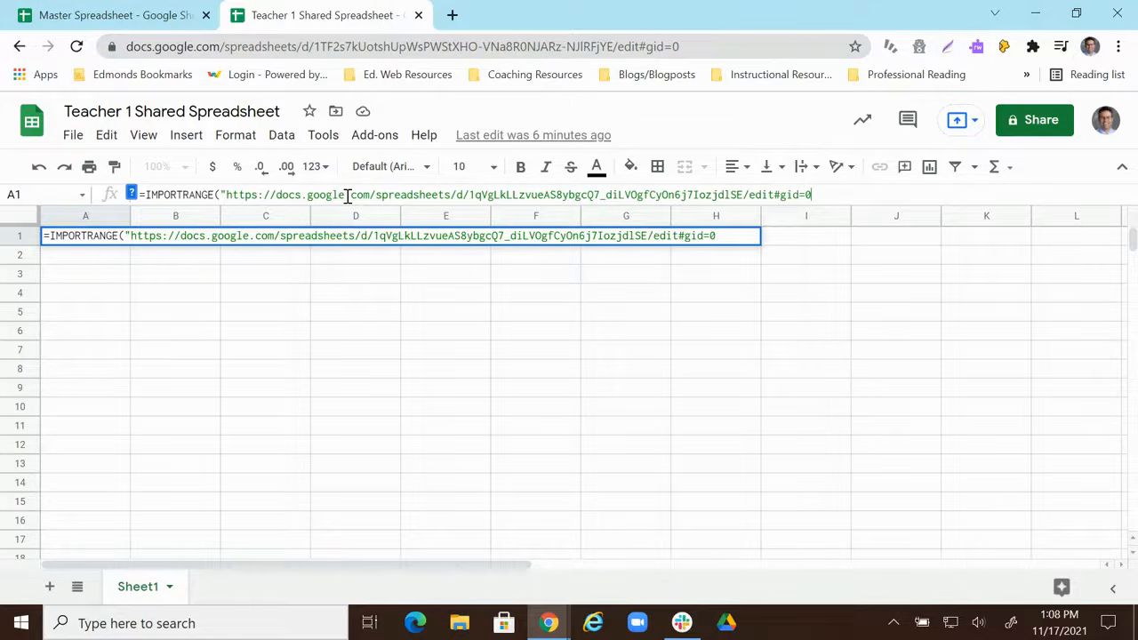
text(")
text(,)
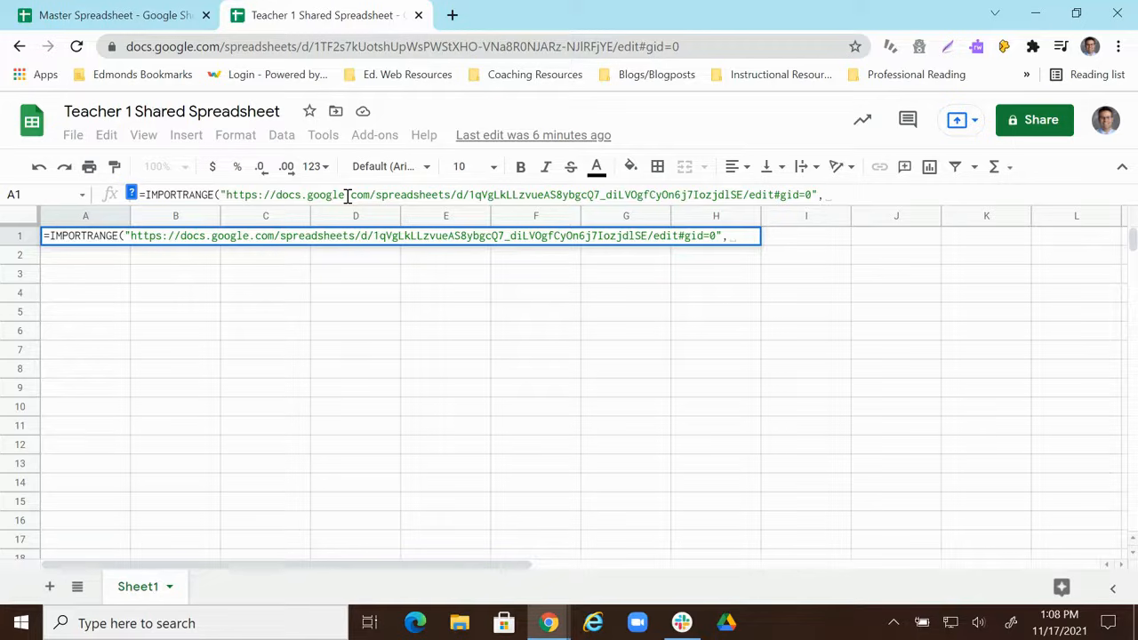
Begin the formula's quoted range argument with the source sheet reference Teacher 1!, matching the sheet name in the Master Spreadsheet
text(")
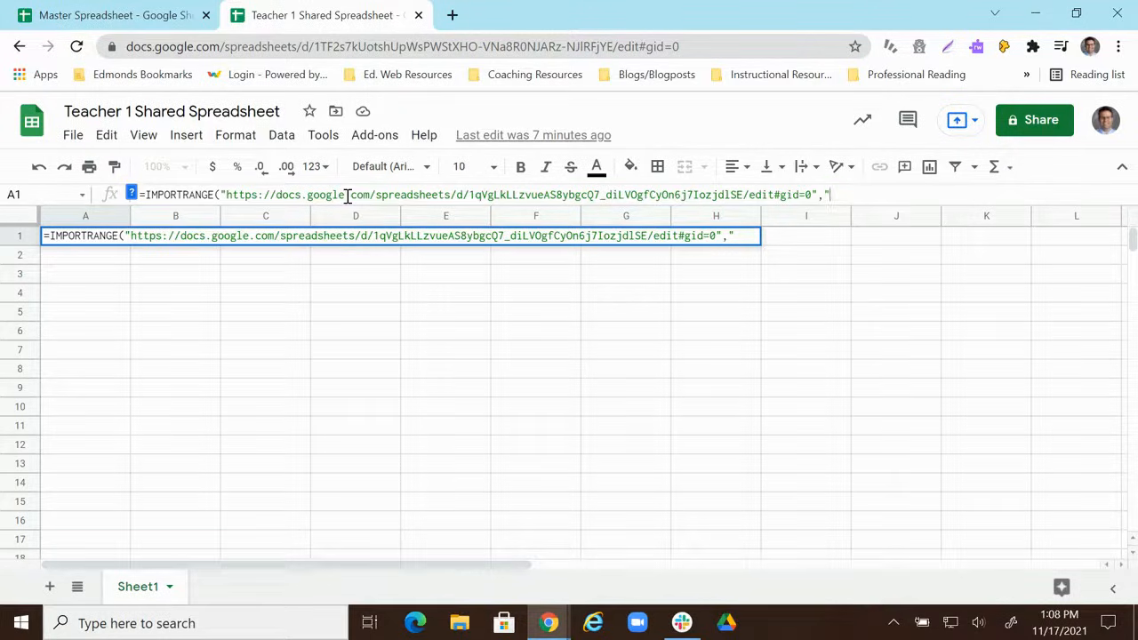
click(147, 15)
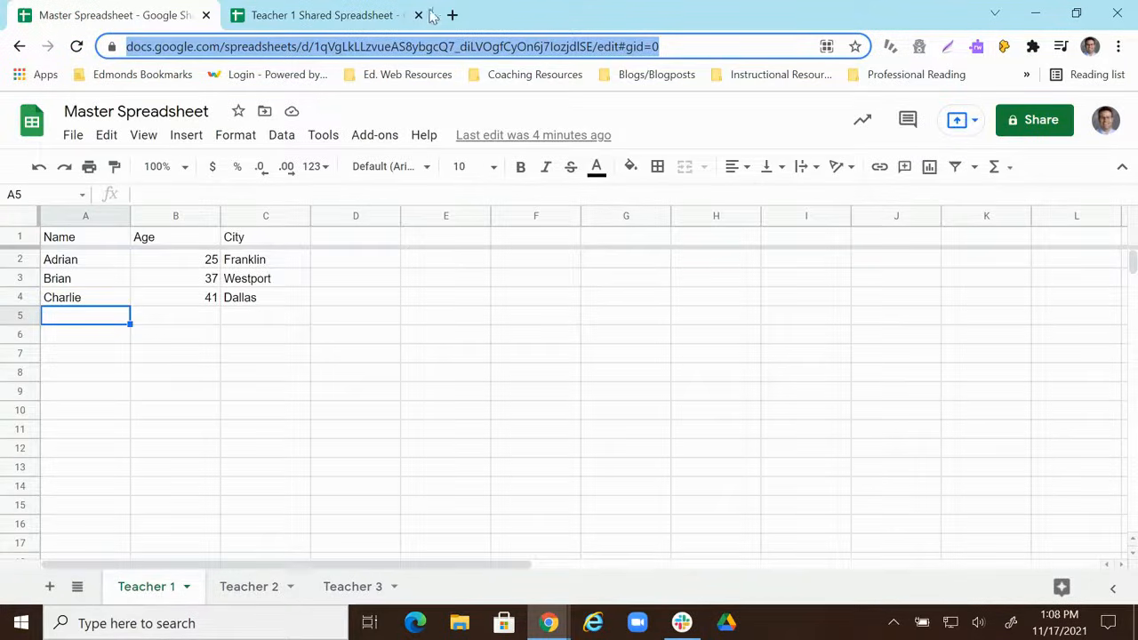
click(344, 13)
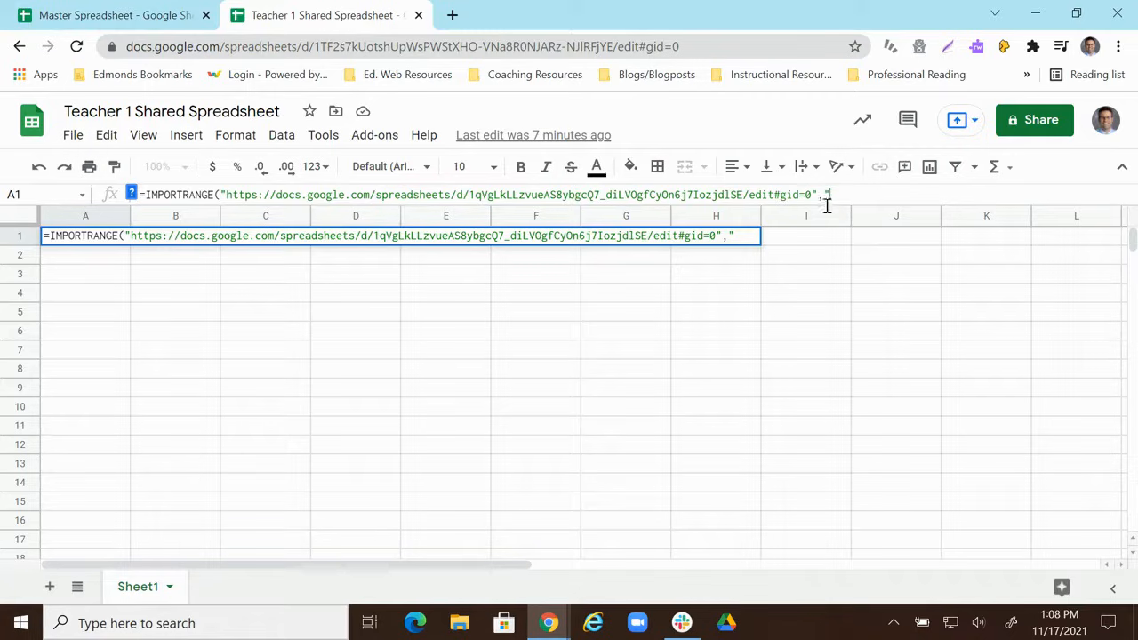
text(Teacher 1)
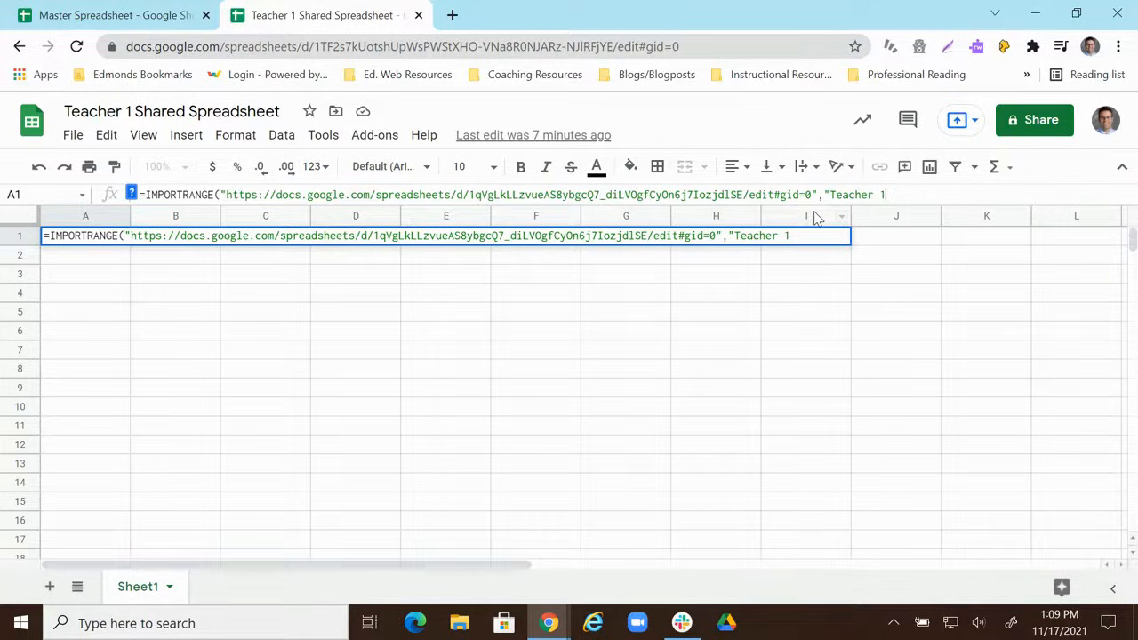
text(!)
Check the data columns in the Master Spreadsheet and complete the IMPORTRANGE formula with the range A1:C, closing quotation mark and parenthesis
click(76, 13)
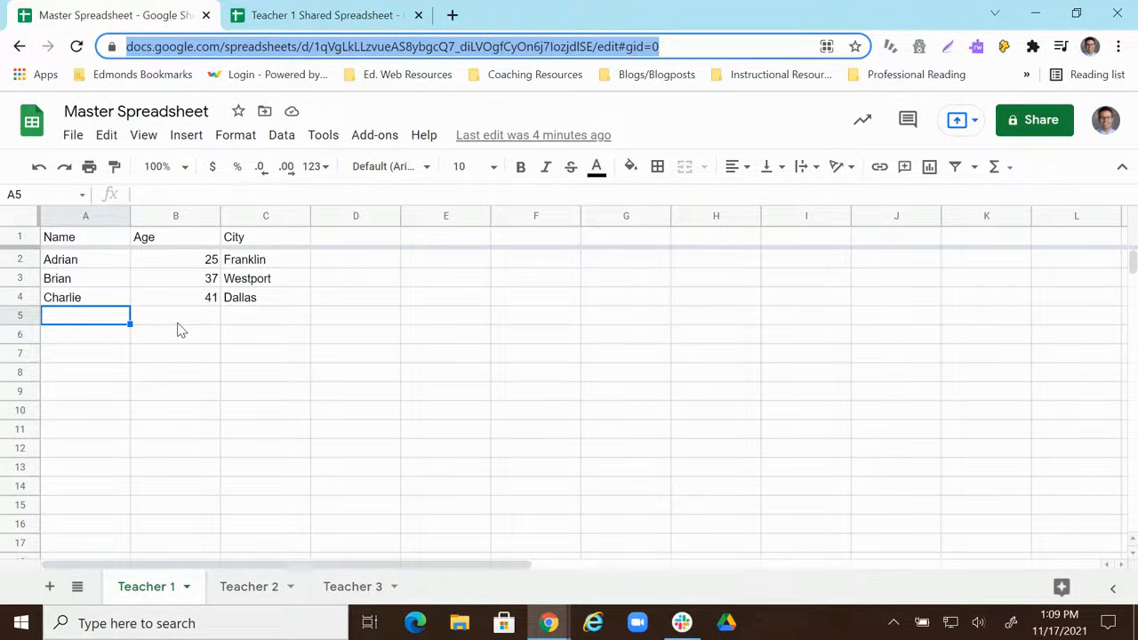
click(331, 13)
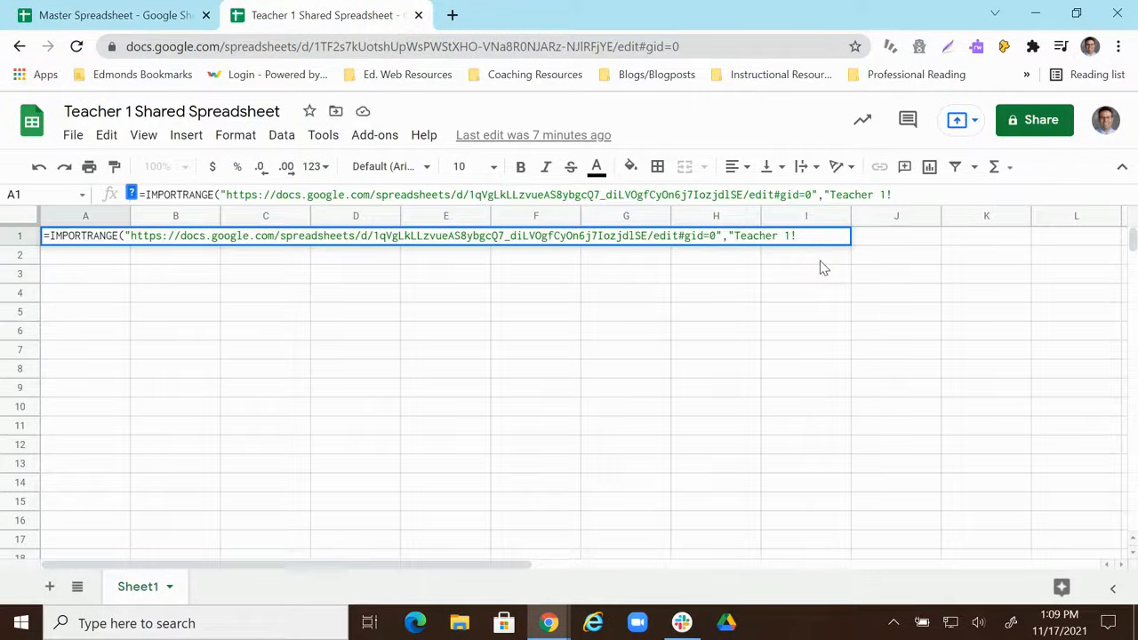
text(A1)
text(:C4)
key(BackSpace)
text("))
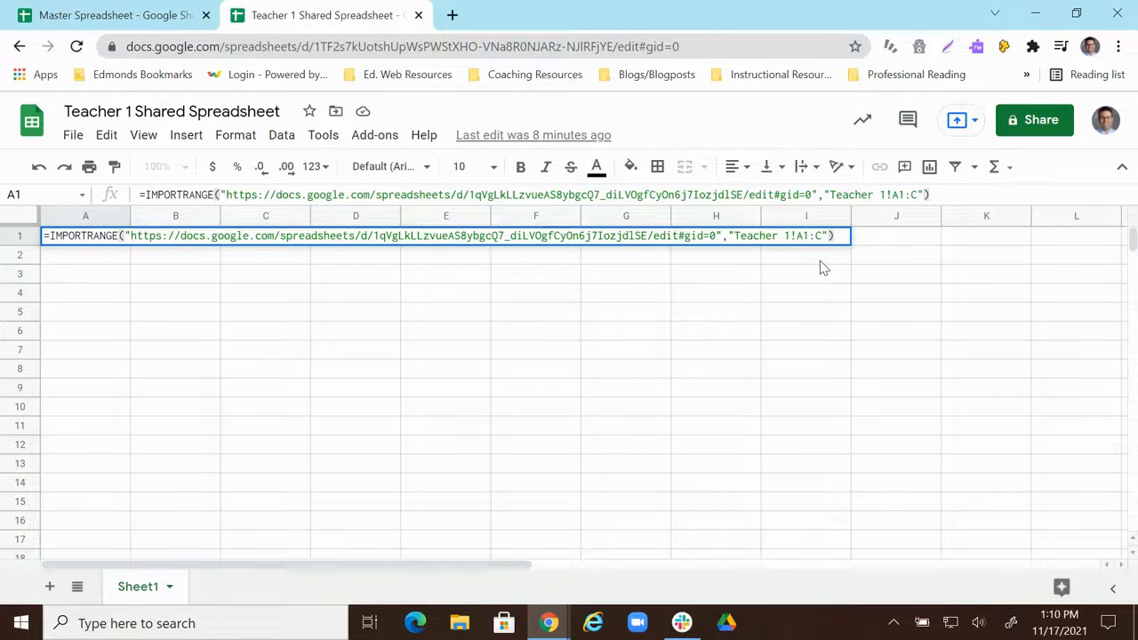
Commit the formula in A1 and allow it access to the Master Spreadsheet so the two spreadsheets are connected
key(Return)
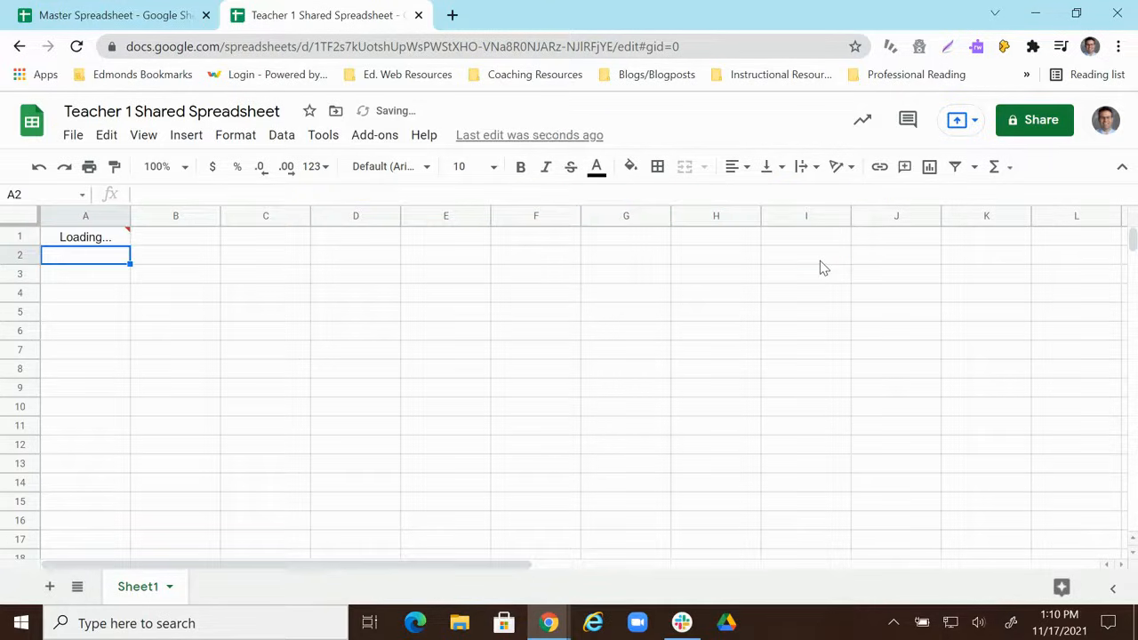
click(127, 236)
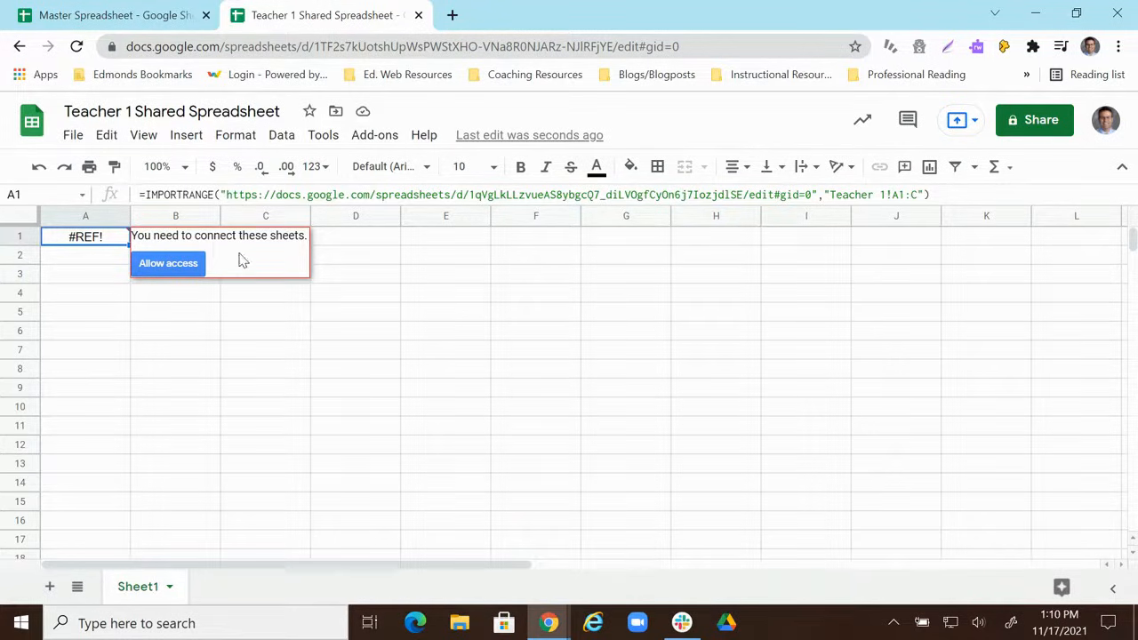
click(178, 265)
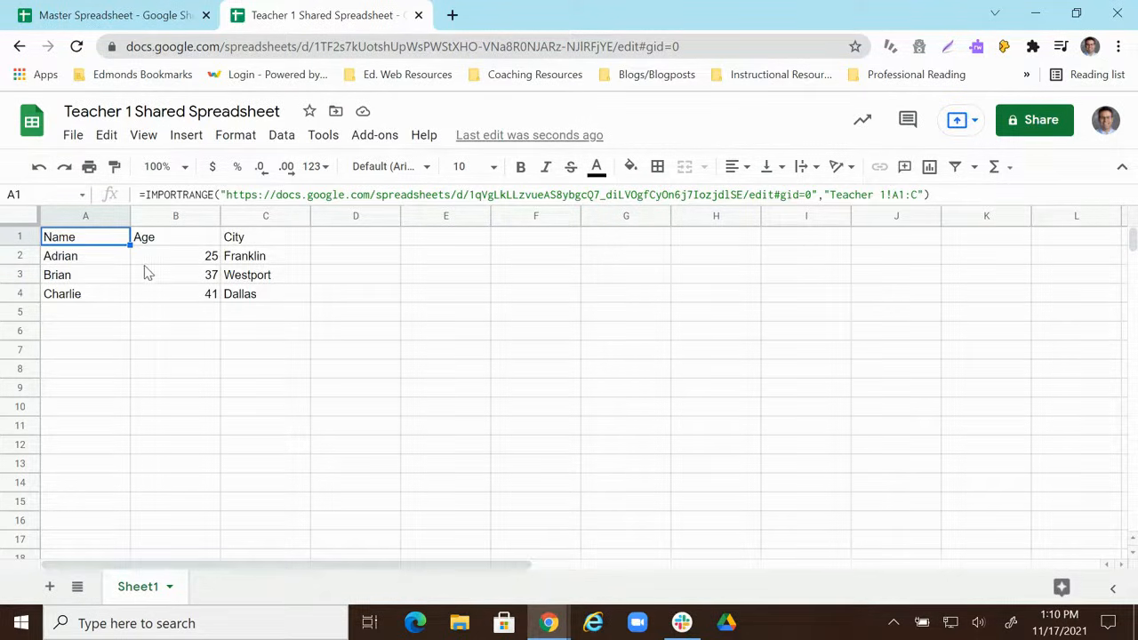
Enter a new person's first name in cell A5 of the Master Spreadsheet's Teacher 1 sheet and check the Teacher 1 Shared Spreadsheet
click(109, 13)
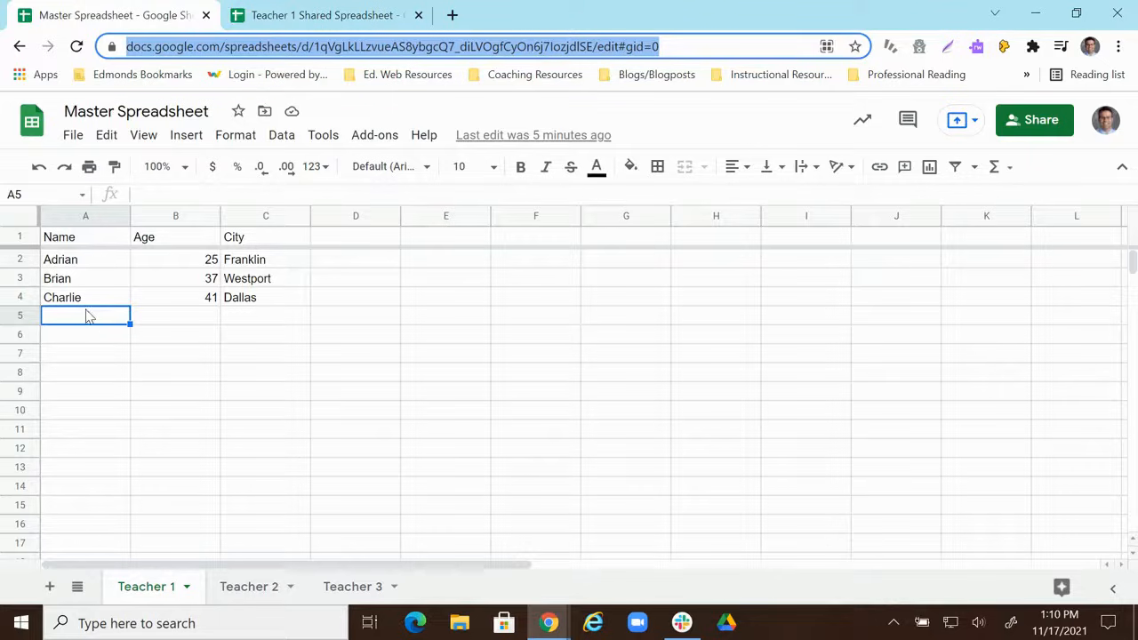
click(89, 317)
click(144, 194)
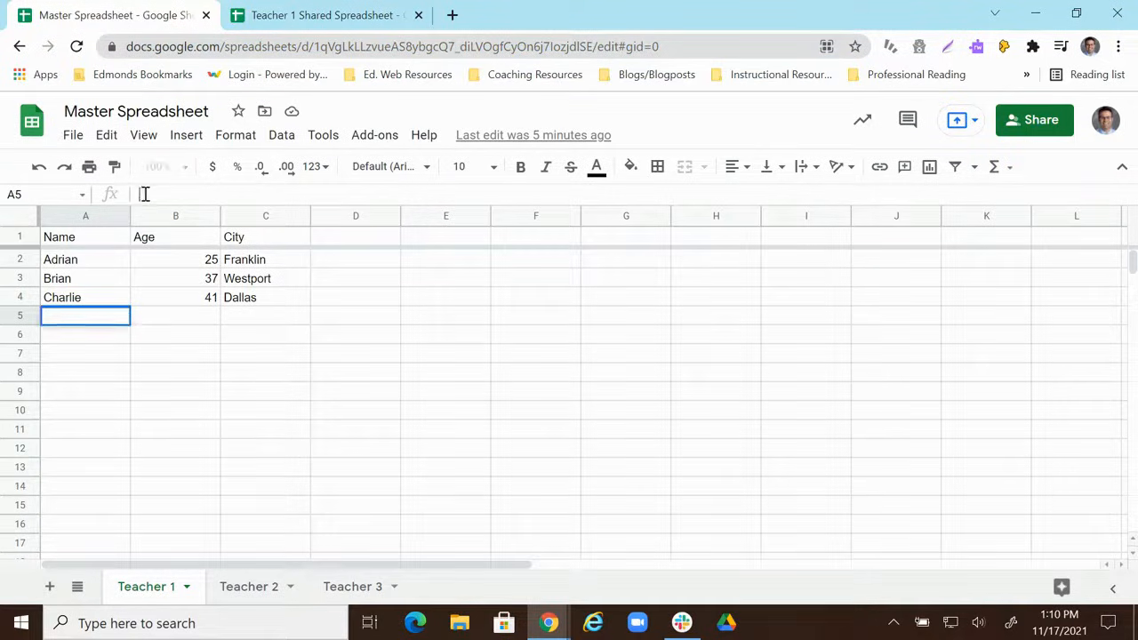
text(Doug)
key(Return)
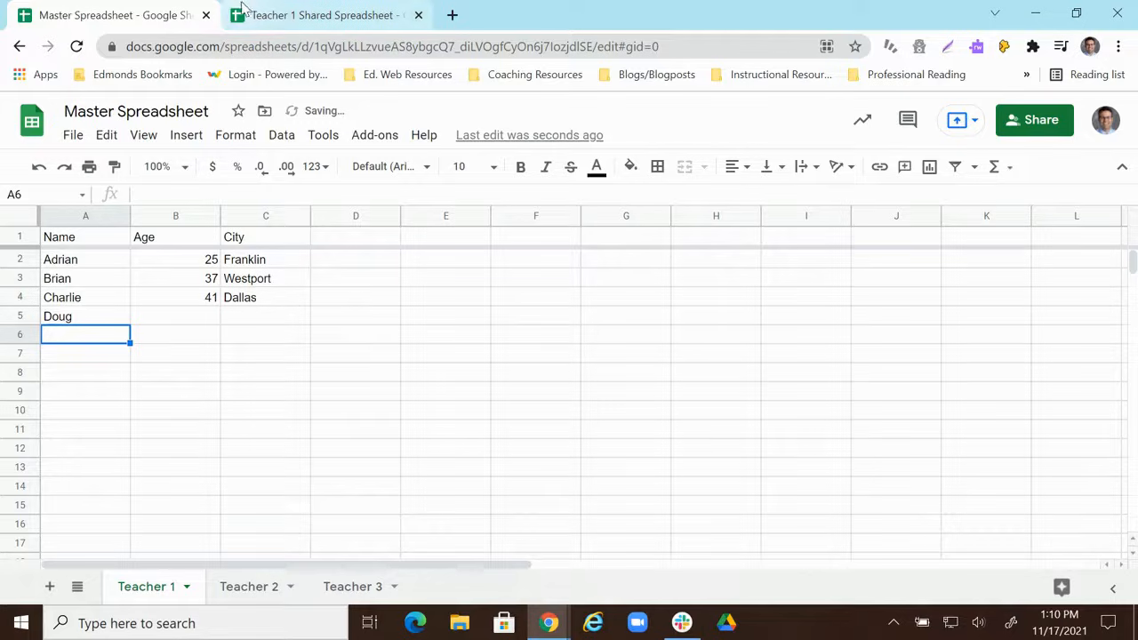
click(333, 17)
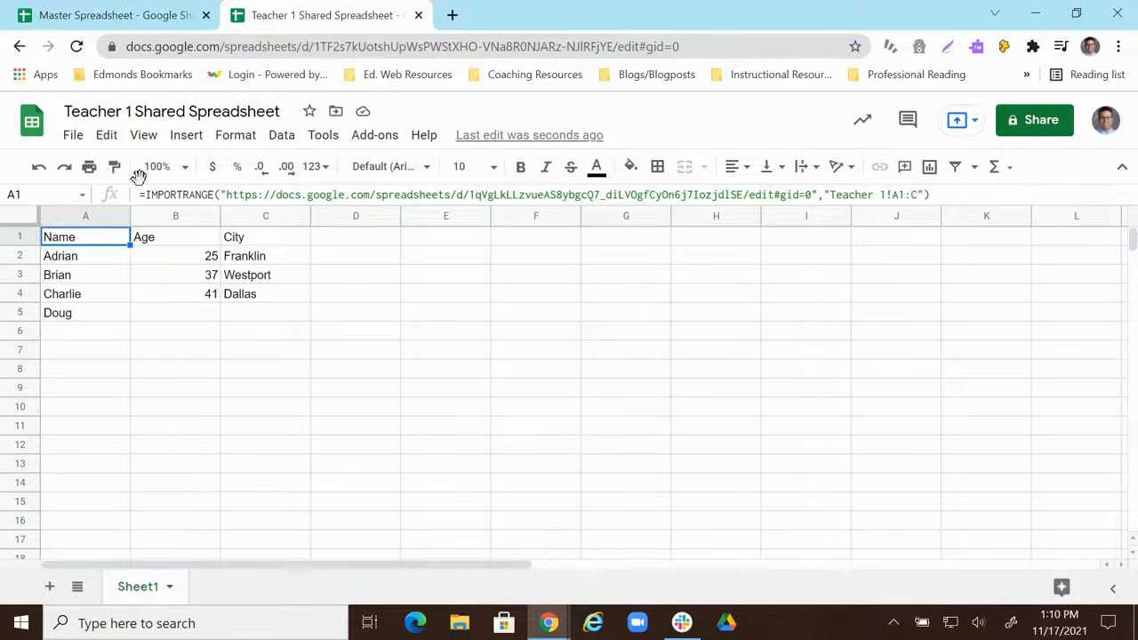
Return to the Master Spreadsheet and enter the age 27 in cell B5 of the Teacher 1 sheet
click(124, 15)
click(198, 320)
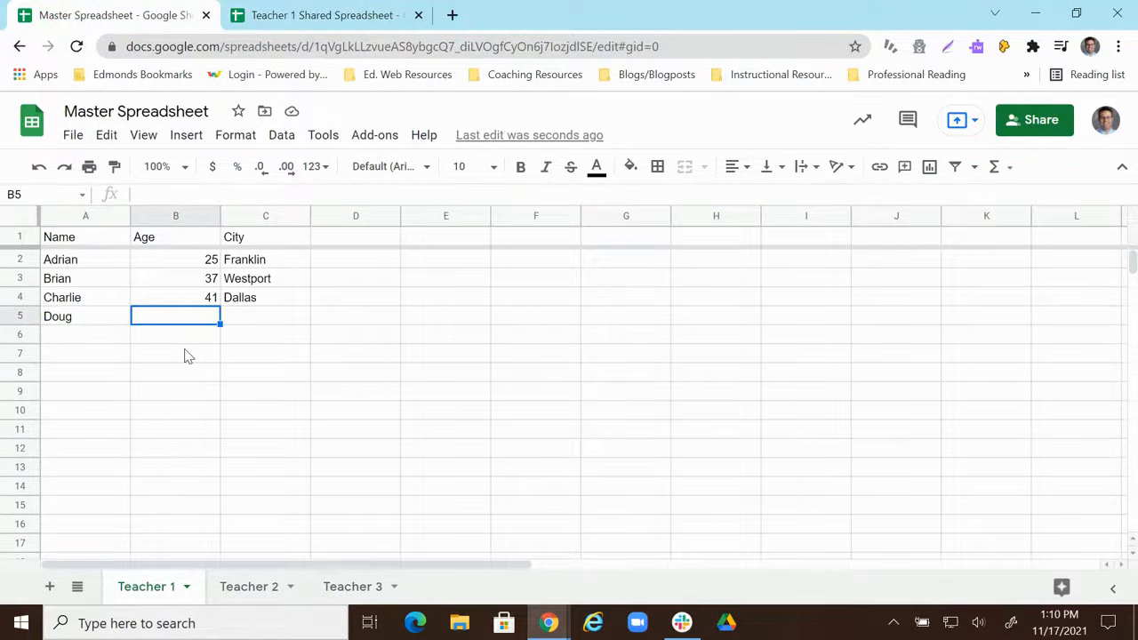
text(27)
key(Return)
Enter the city Fort Worth in cell C5 of the Teacher 1 sheet and check the new row in the Teacher 1 Shared Spreadsheet
key(Up)
key(Right)
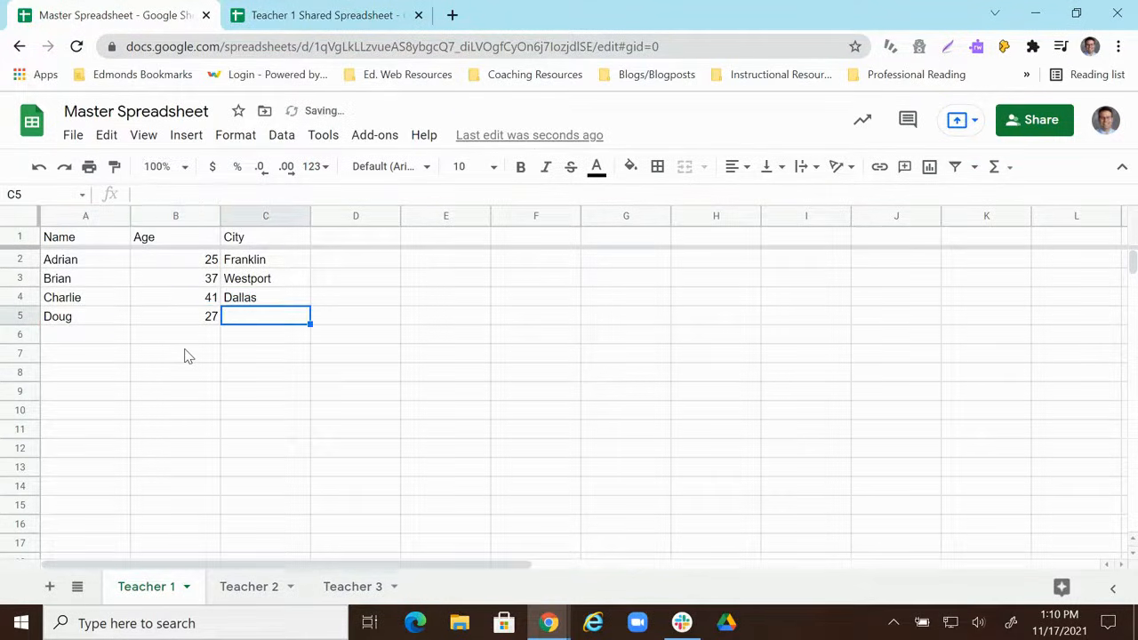
text(Fo)
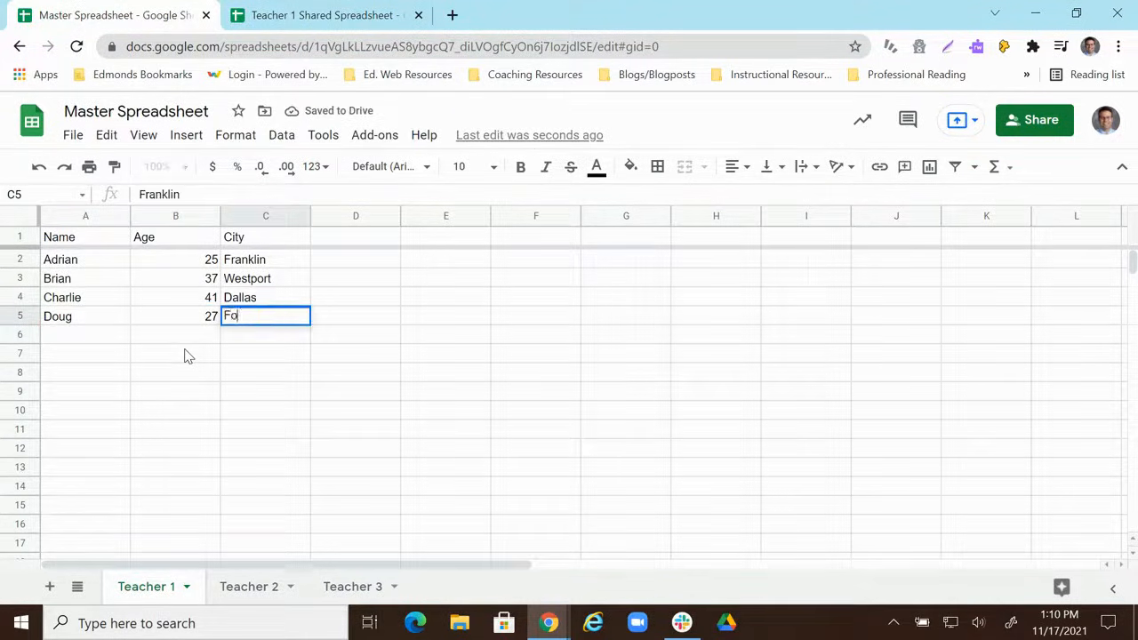
text(rt Worth)
key(Return)
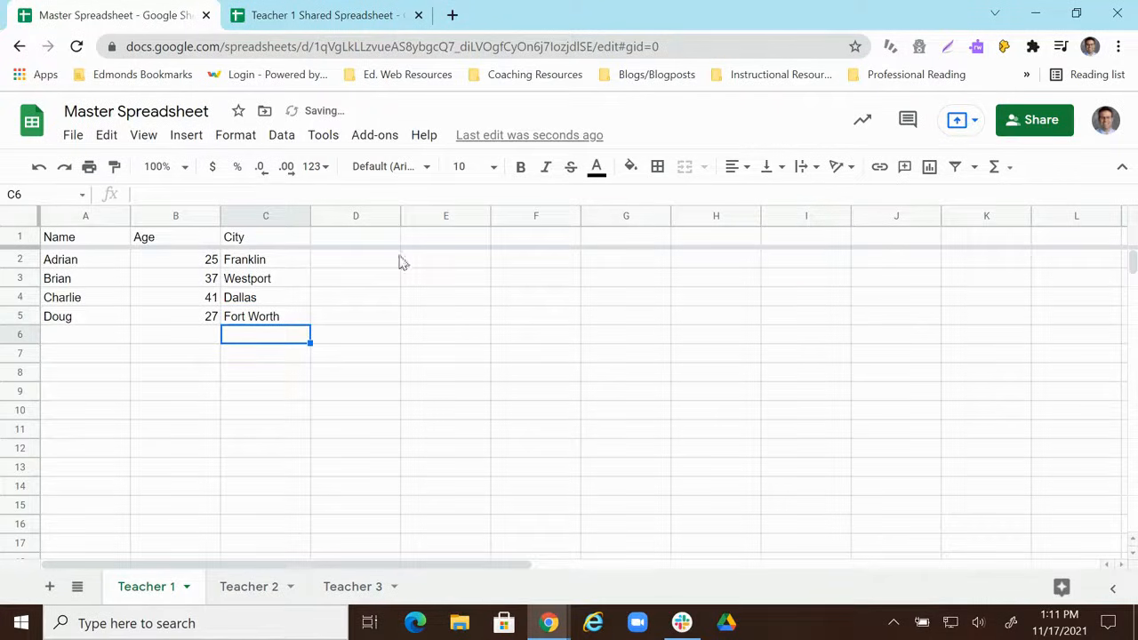
click(297, 18)
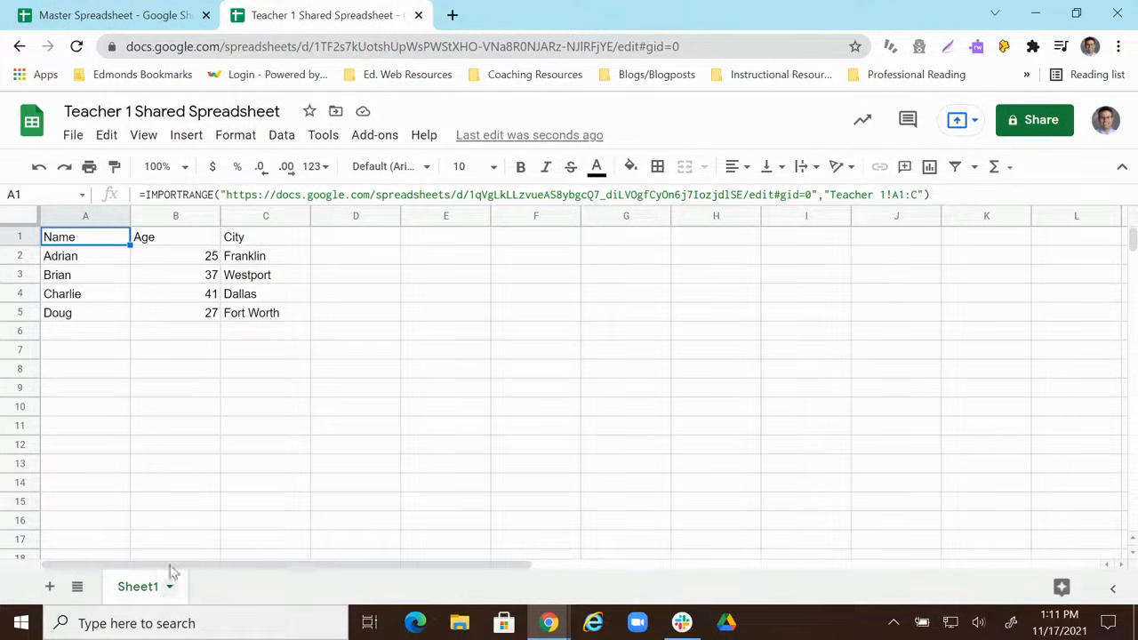
Look through the Teacher 2, Teacher 3 and Teacher 1 sheets of the Master Spreadsheet and compare them with the Teacher 1 Shared Spreadsheet
click(111, 18)
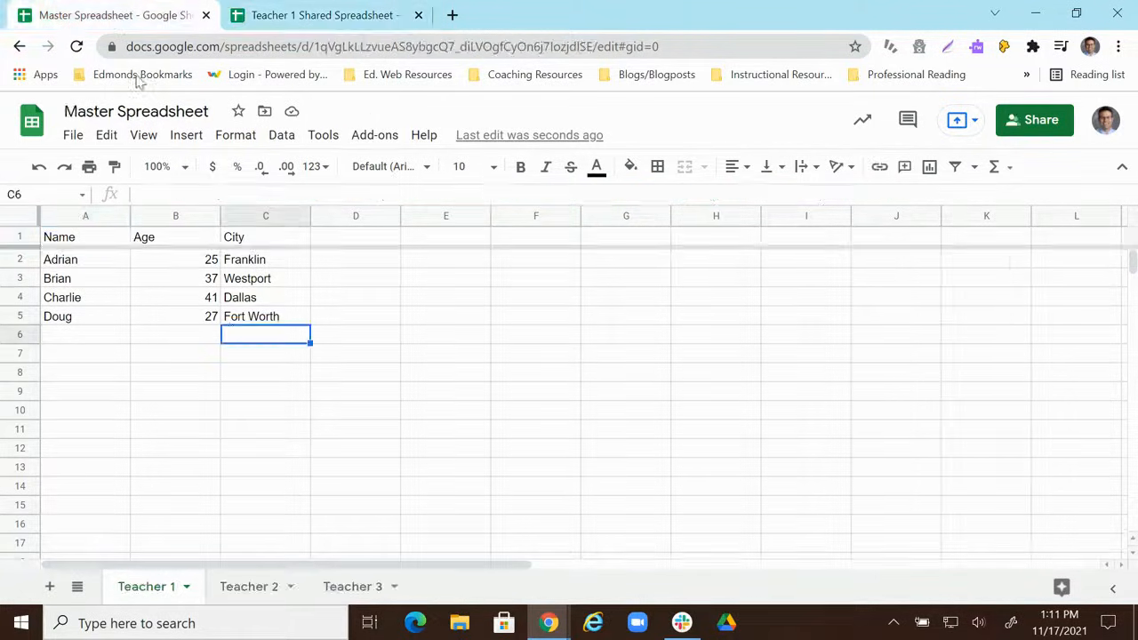
click(237, 591)
click(349, 589)
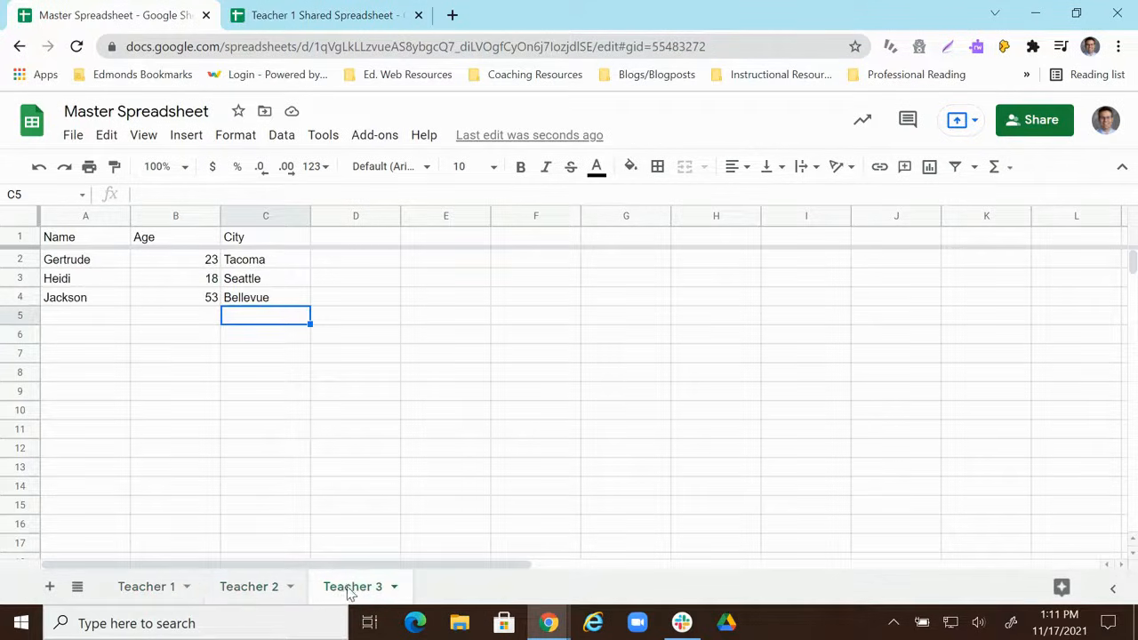
click(242, 590)
click(133, 588)
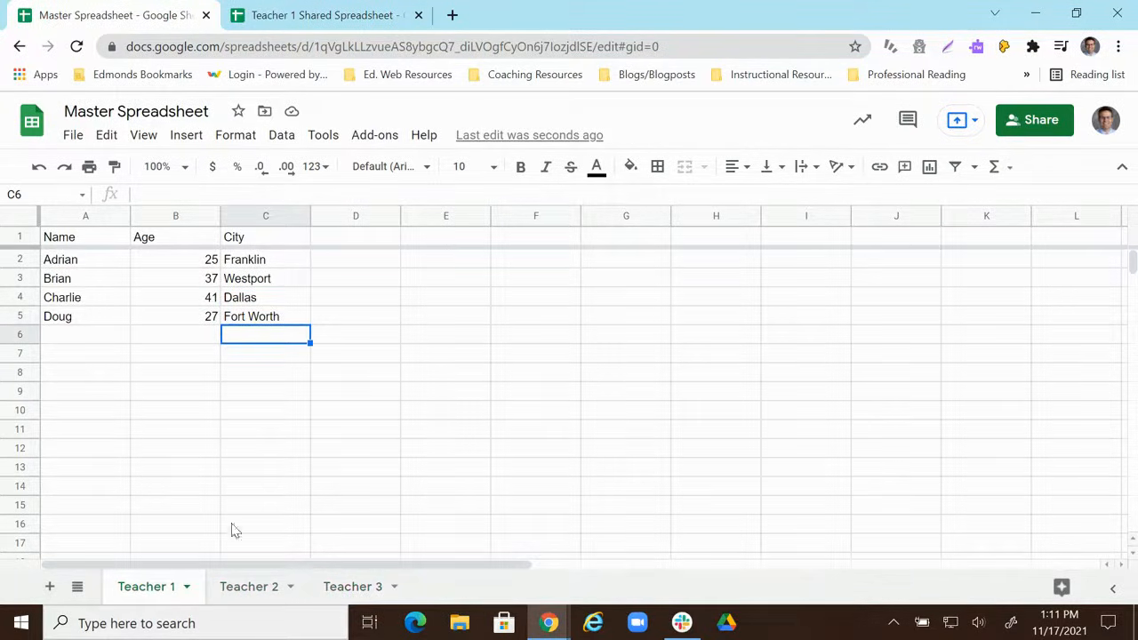
click(305, 16)
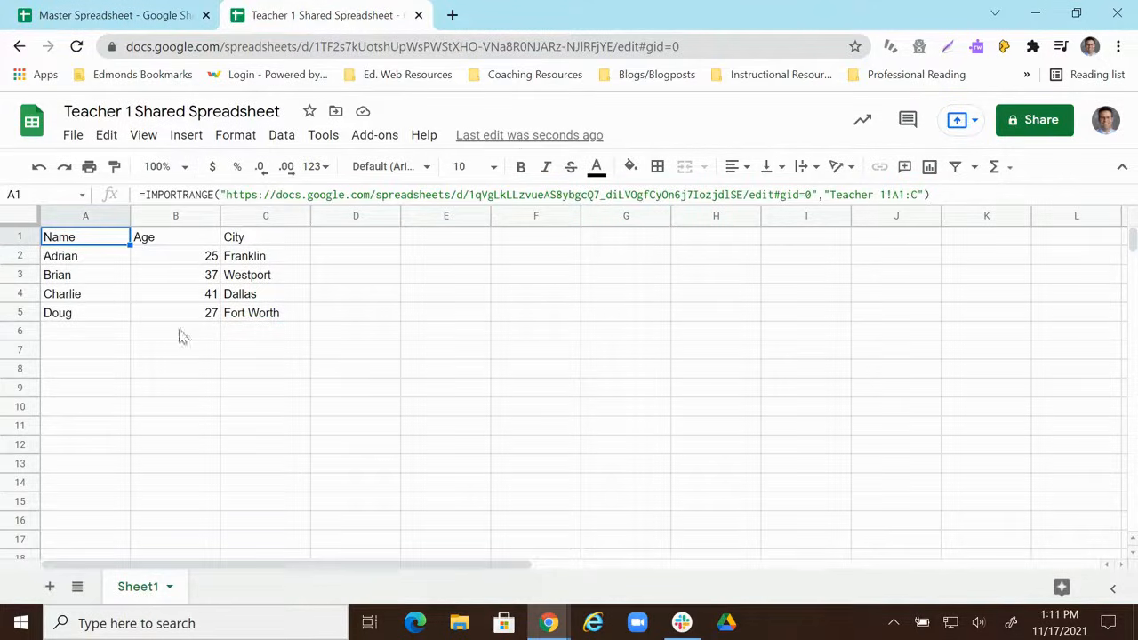